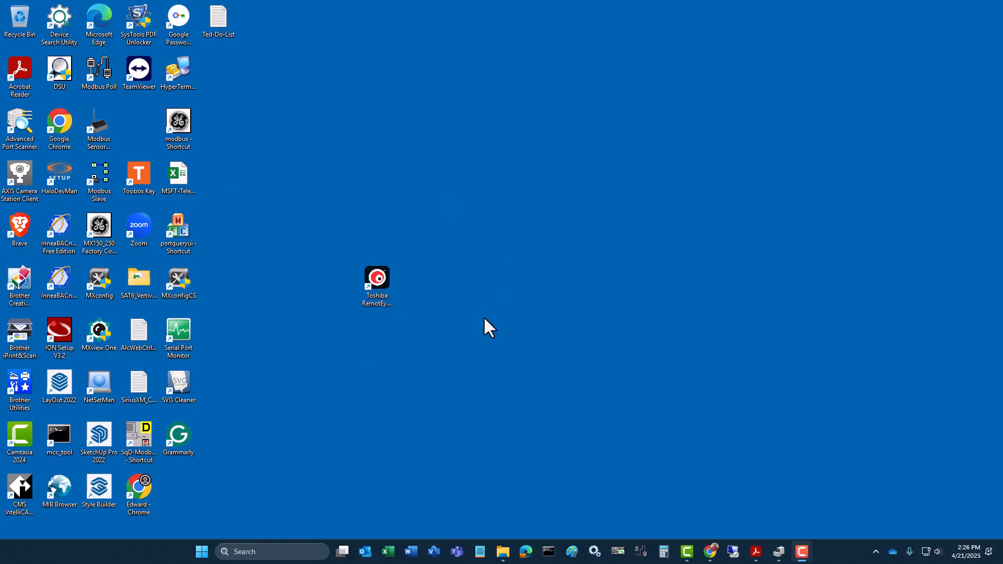
Launch Tupgrade and enter the card's IP address 192.168.1.101 in the Add IP dialog
left_click(373, 277)
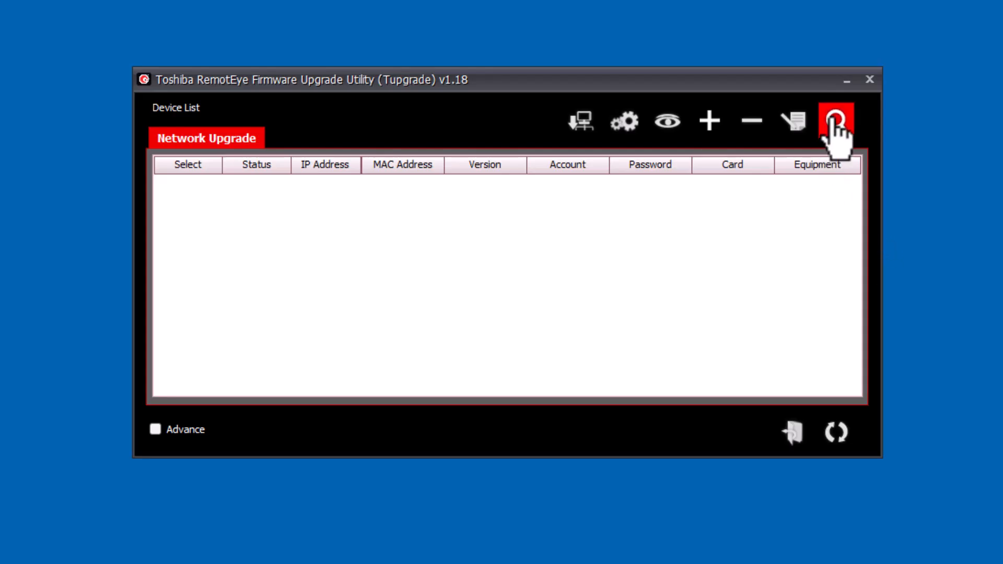
left_click(709, 121)
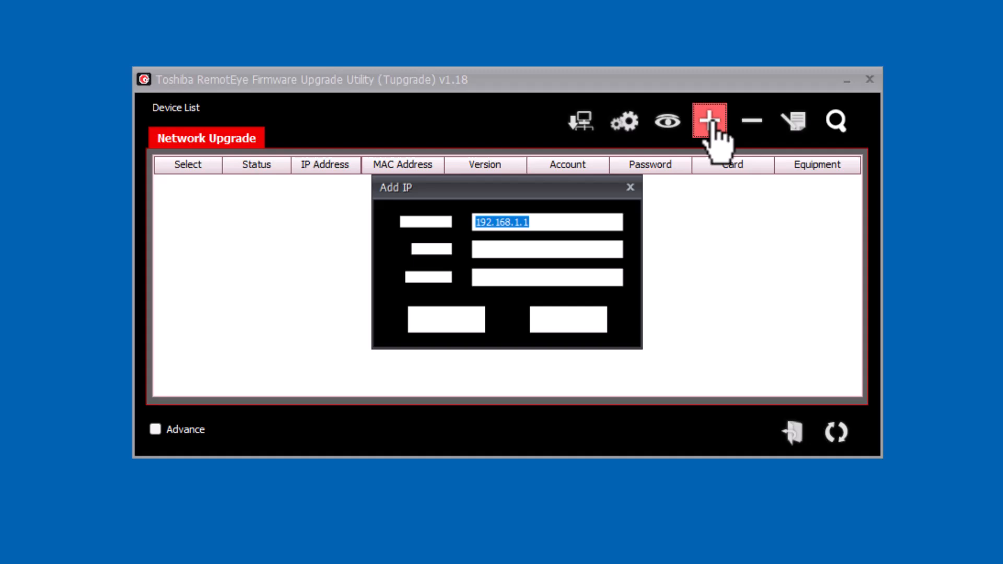
left_click(584, 222)
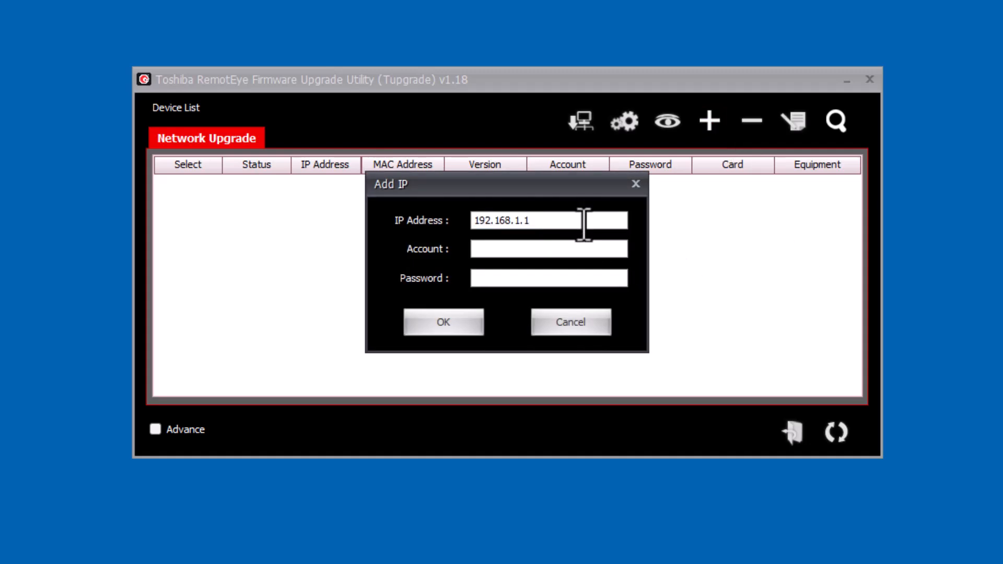
type("01")
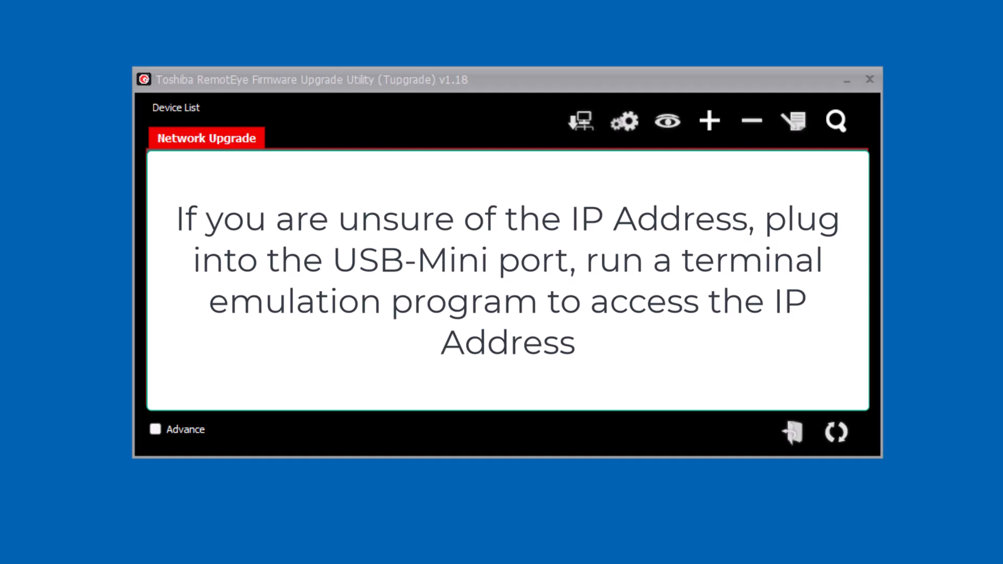
Enter account admin and the account password, then confirm adding the device
type("admiun")
key("BackSpace")
key("BackSpace")
key("BackSpace")
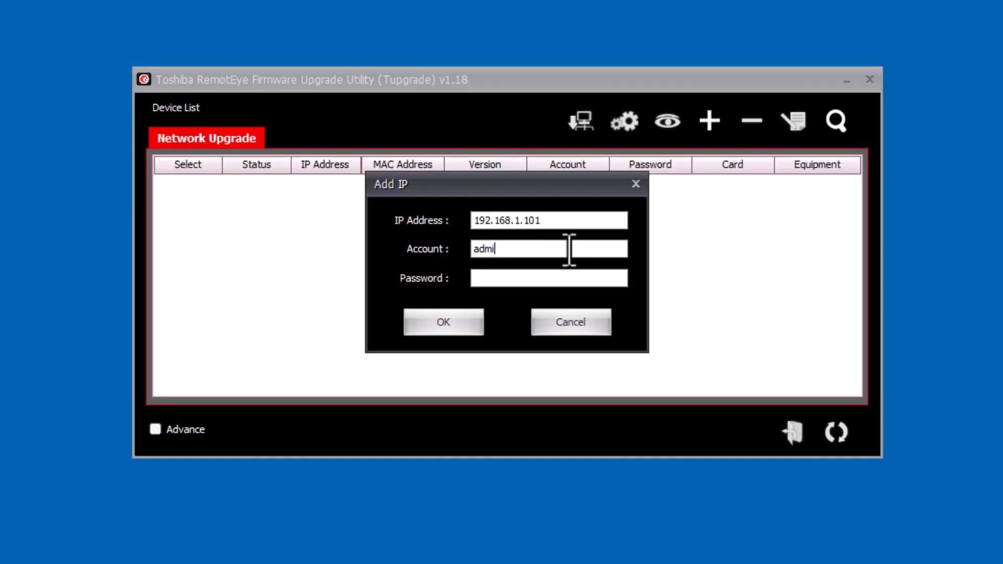
type("in")
left_click(541, 278)
type("admin123")
left_click(445, 325)
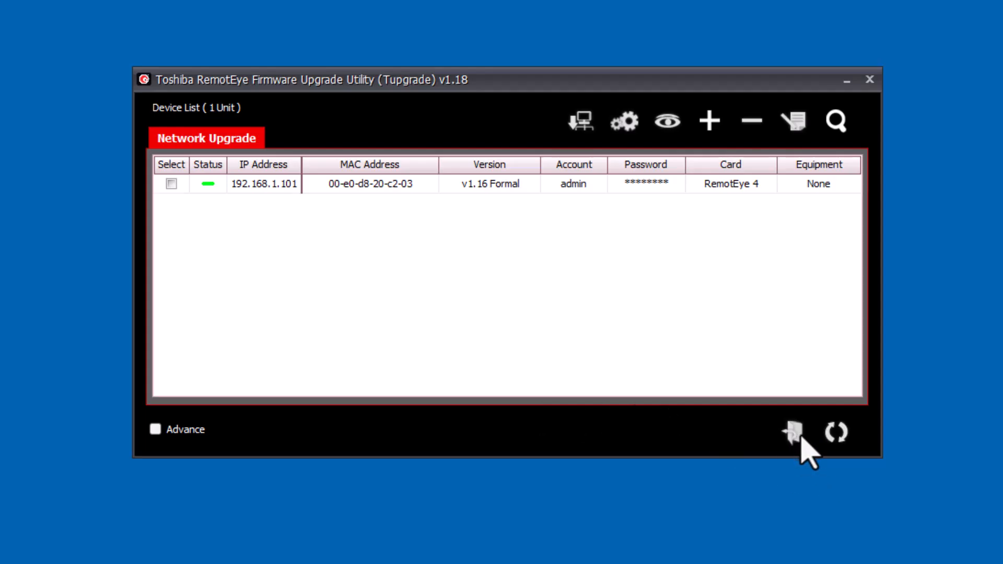
Tick the RemotEye 4 card and load firmware E0028_RE4_b_103_04.bin from 1.03_Beta
left_click(172, 184)
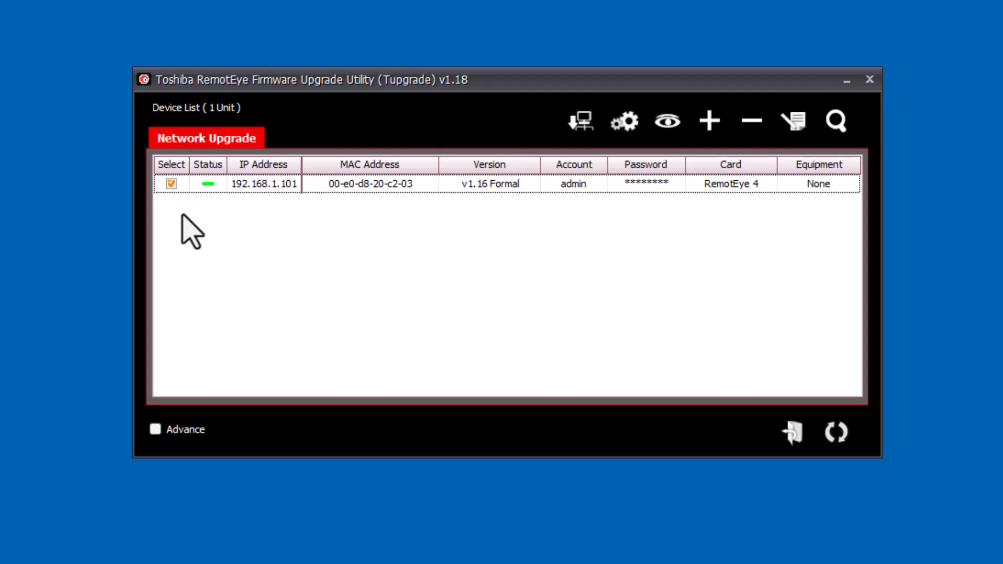
left_click(793, 434)
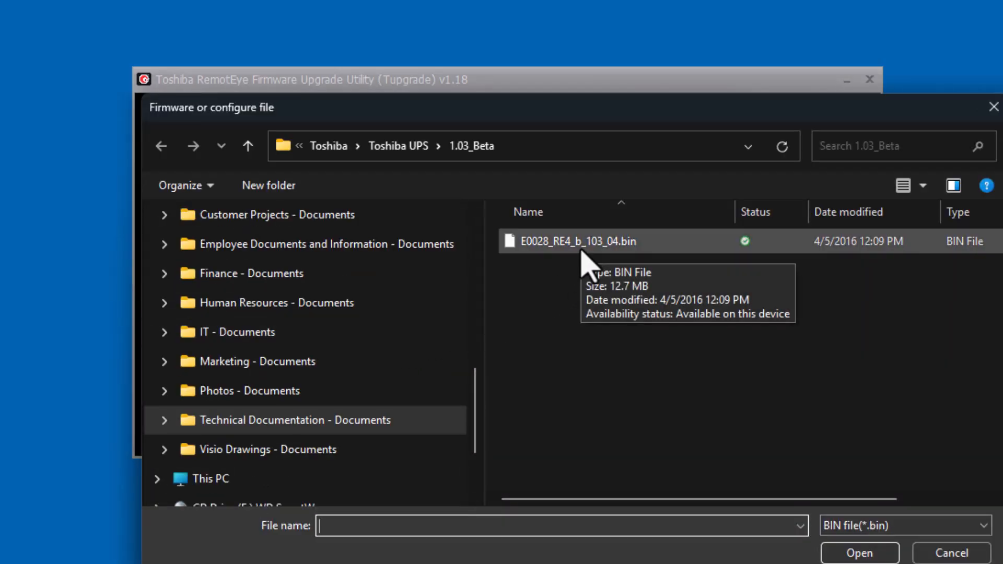
left_click(581, 251)
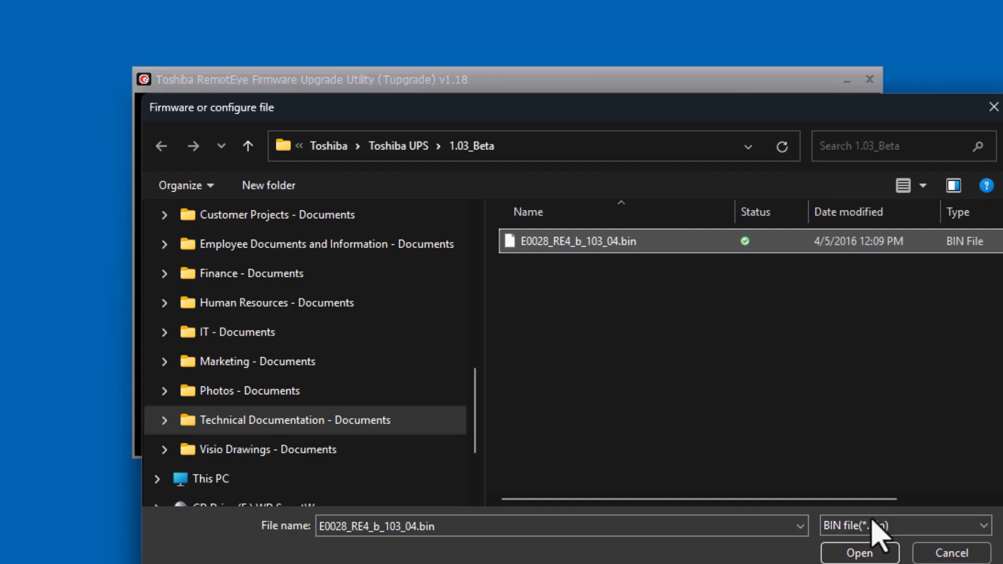
left_click(870, 553)
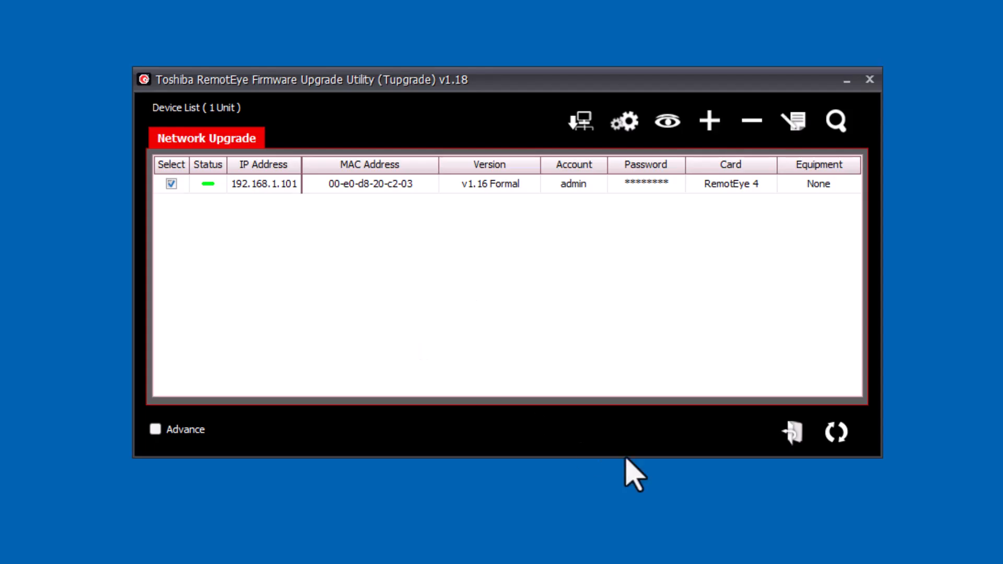
Upgrade 192.168.1.101 from v1.16 to 1.03, accepting the version warning and success message
left_click(837, 433)
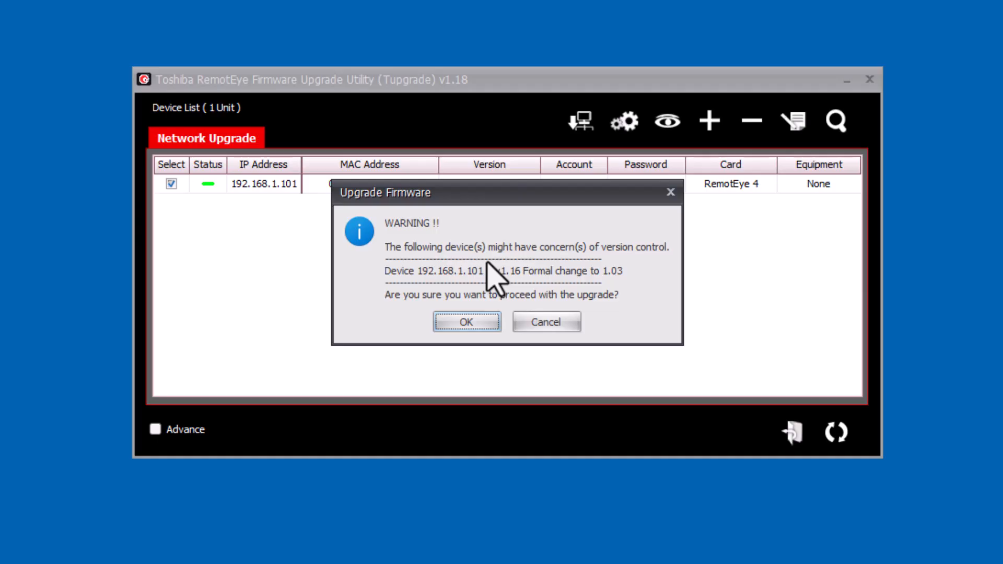
left_click(468, 324)
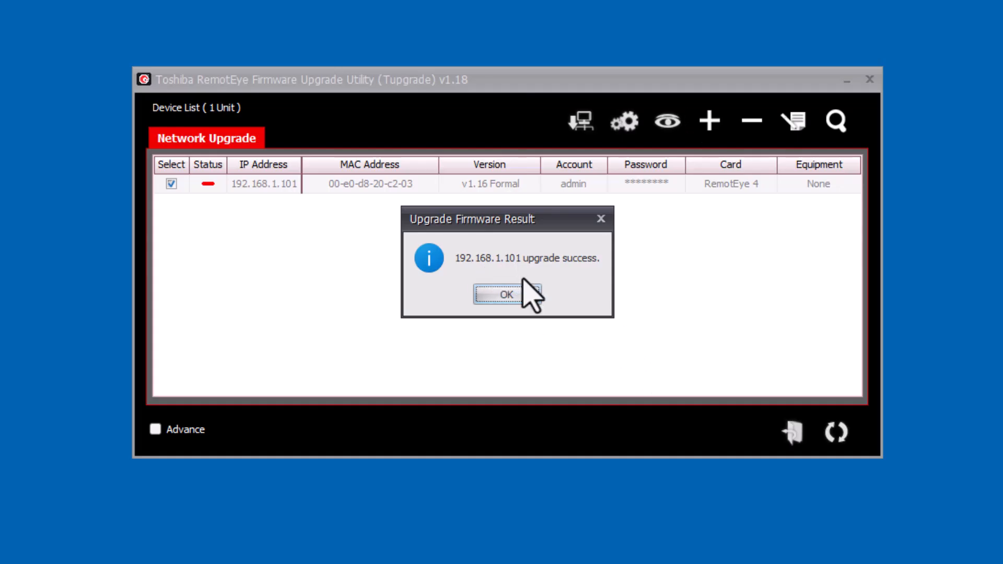
left_click(522, 298)
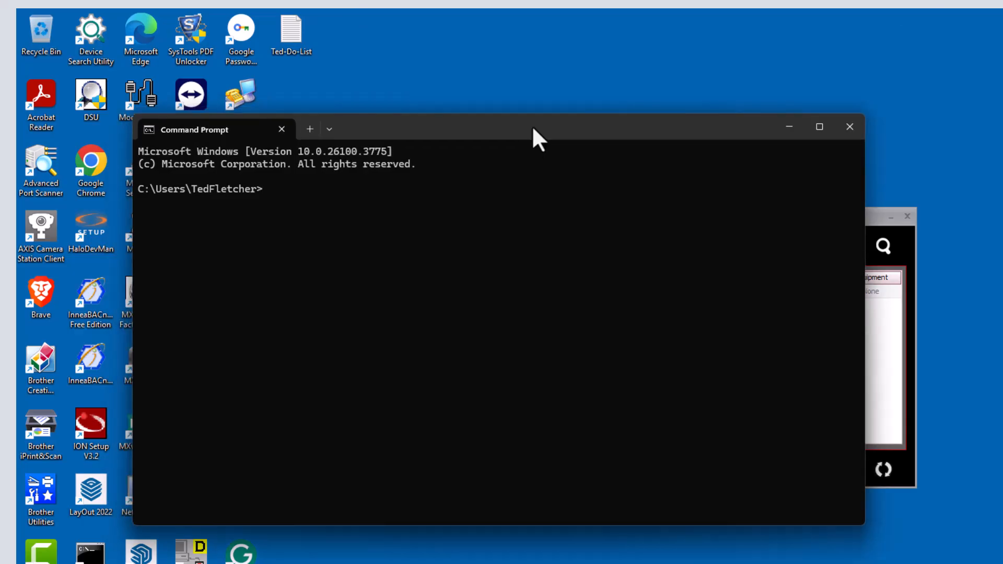
Run ping 192.168.1.101 -t in Command Prompt, then return to Tupgrade once replies arrive
type("ping 192.168.1.101 -t")
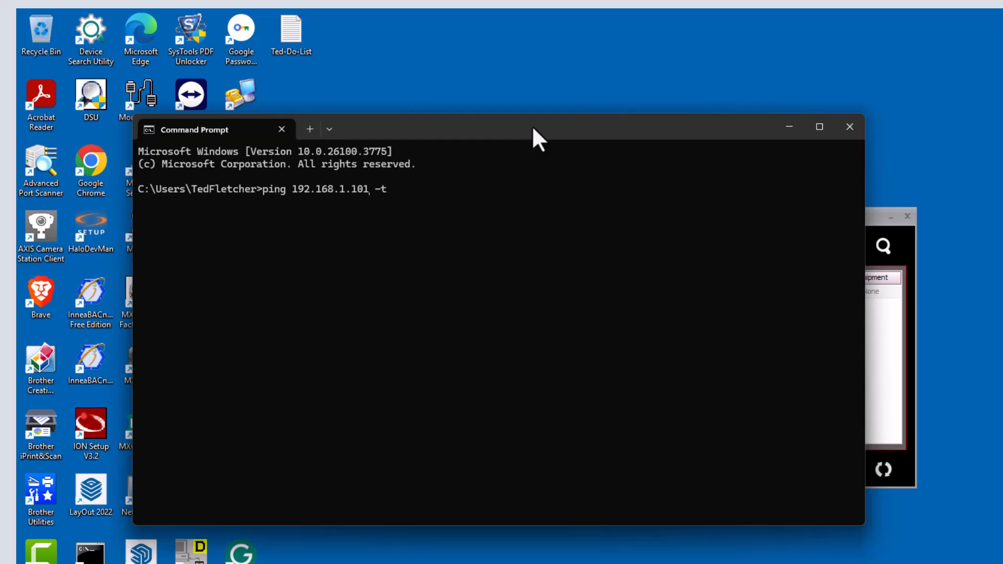
key("Return")
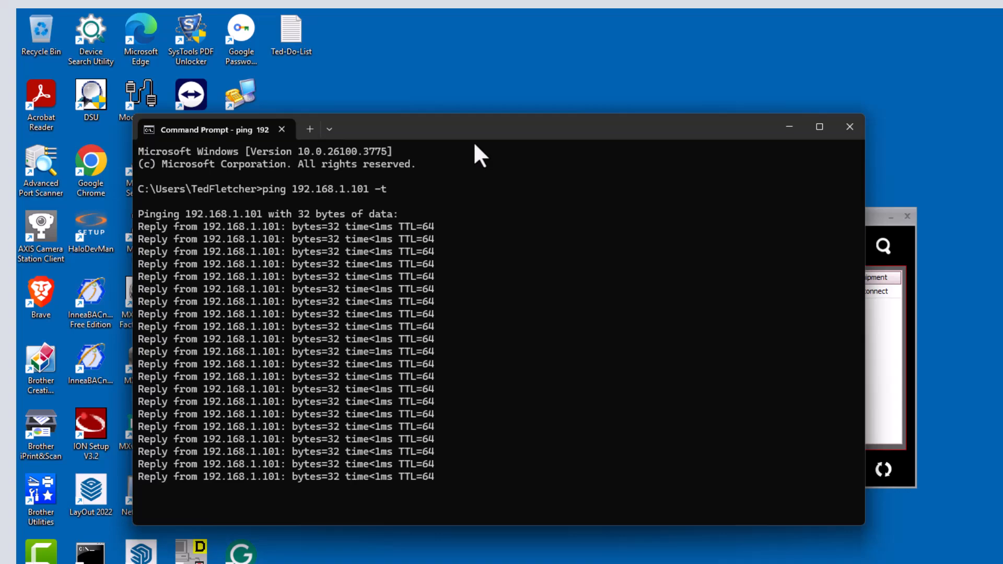
left_click(889, 345)
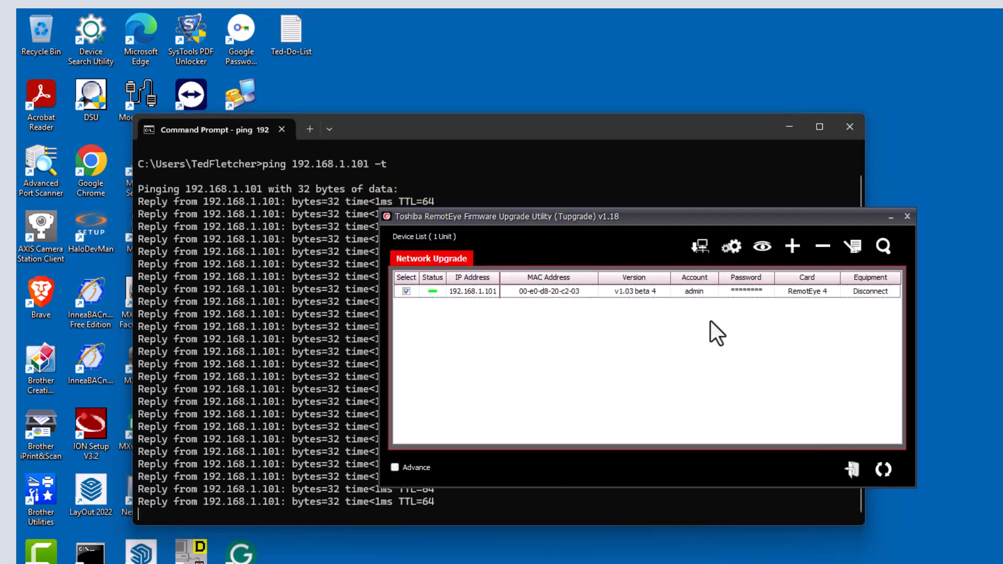
Open the RemotEye 4 UPS Web Manager login page from Tupgrade's view icon
left_click(761, 249)
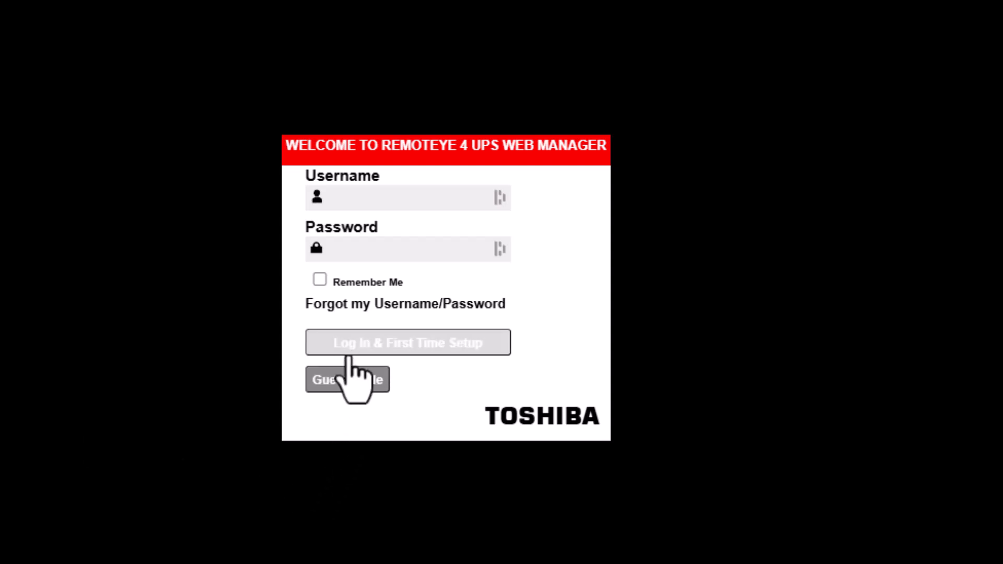
Log in as TOSHIBA with the default password to begin First Time Setup
left_click(347, 197)
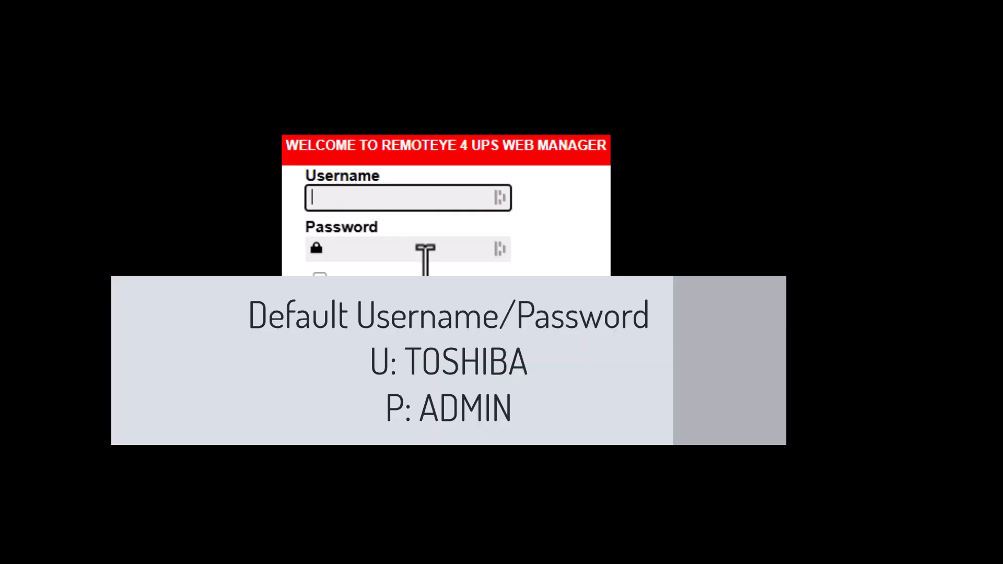
type("TOSHIBA")
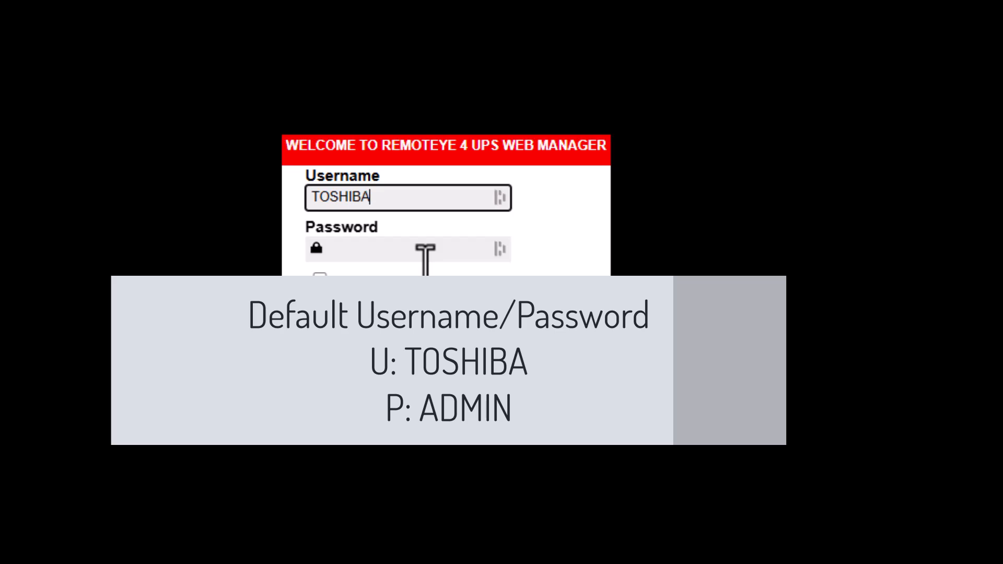
key("Tab")
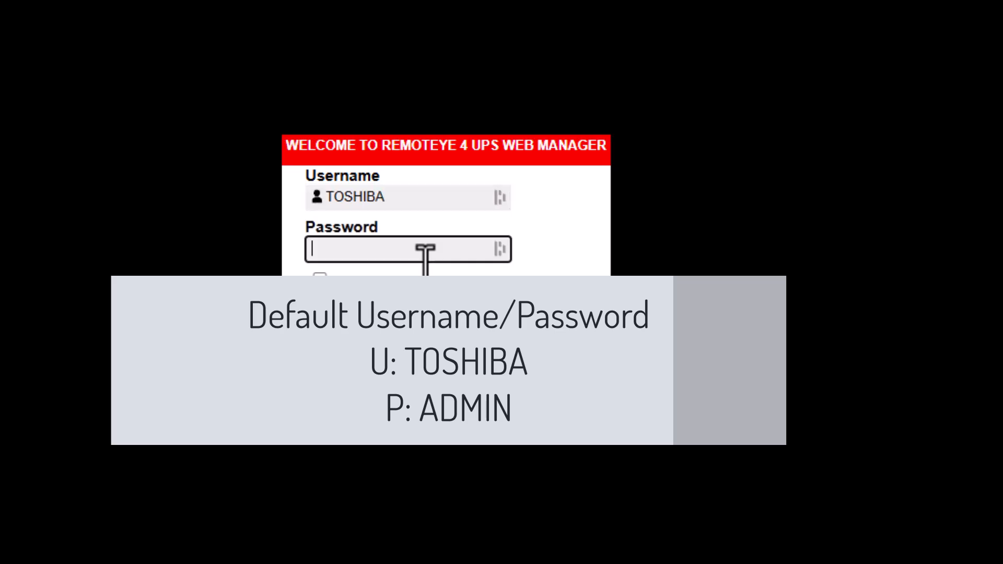
type("admin")
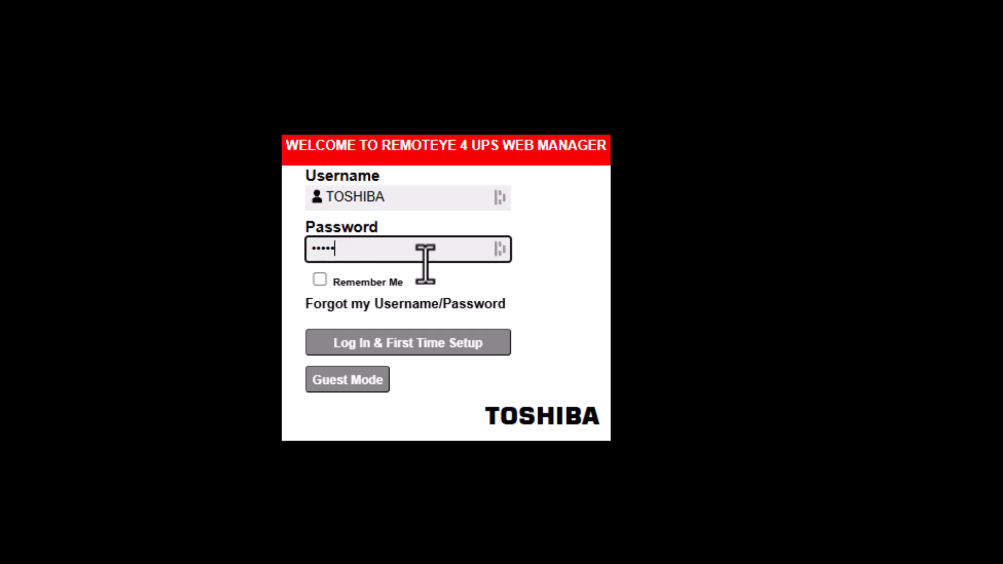
left_click(412, 343)
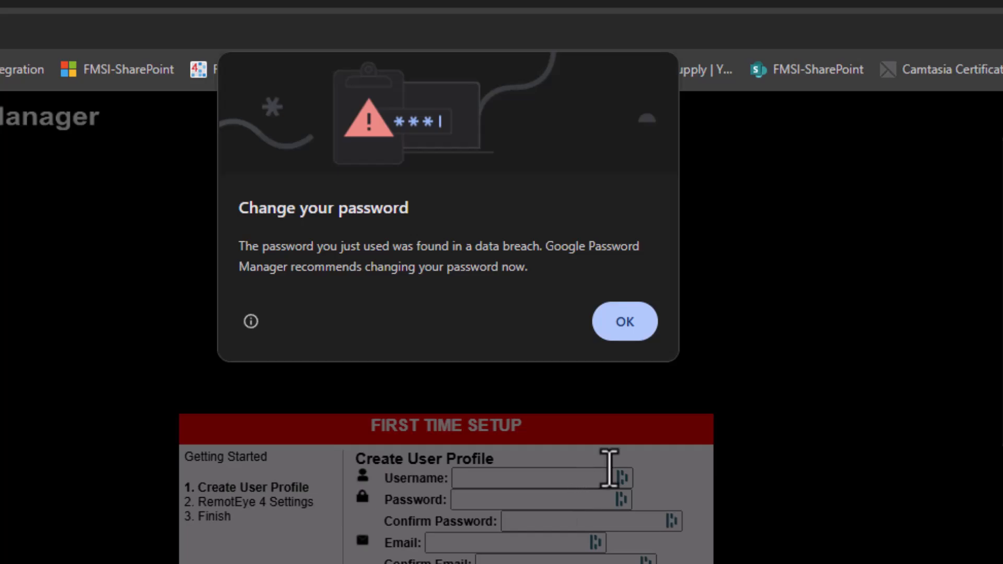
Create user profile 'admin' with the new password entered and confirmed, then continue
left_click(622, 334)
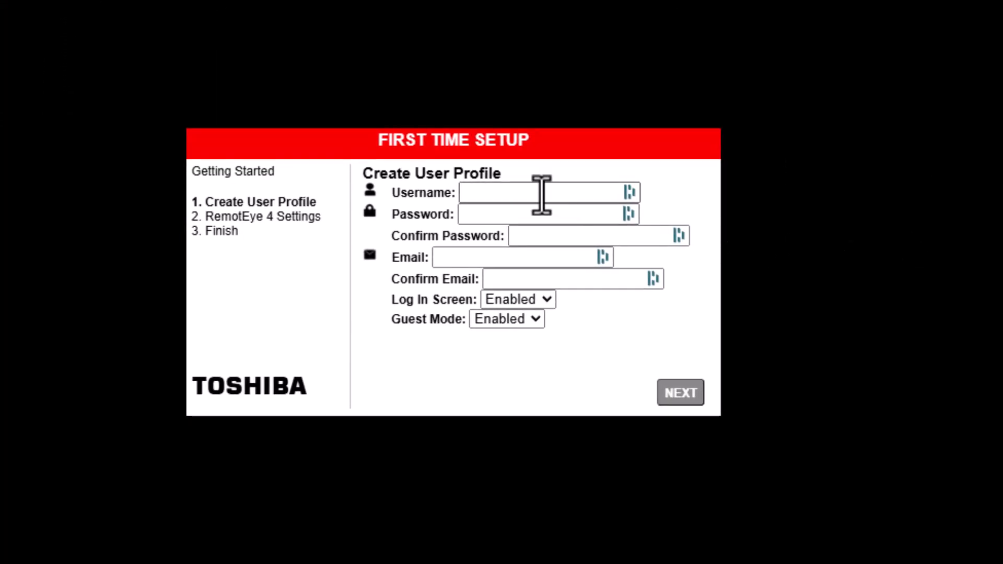
left_click(522, 195)
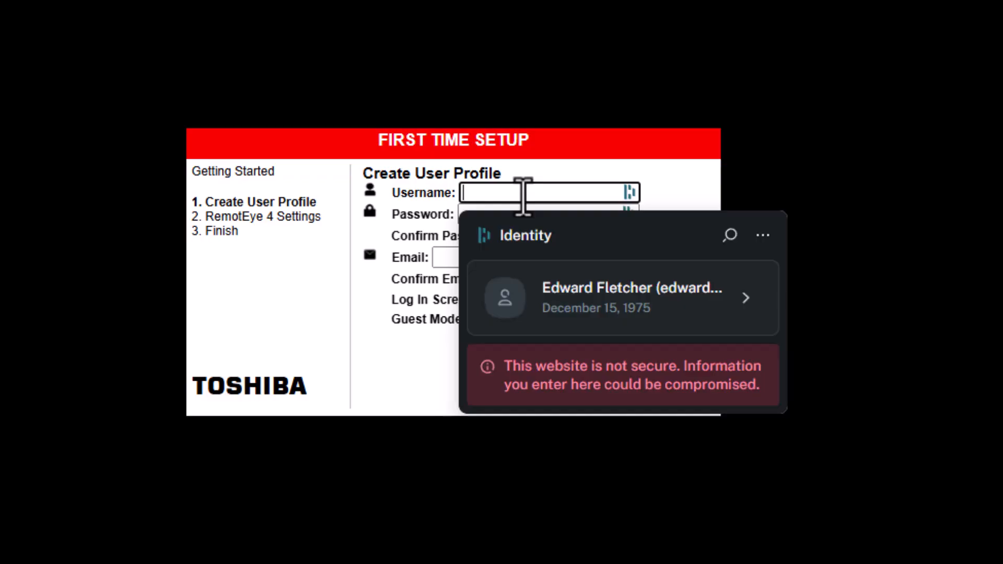
type("admin")
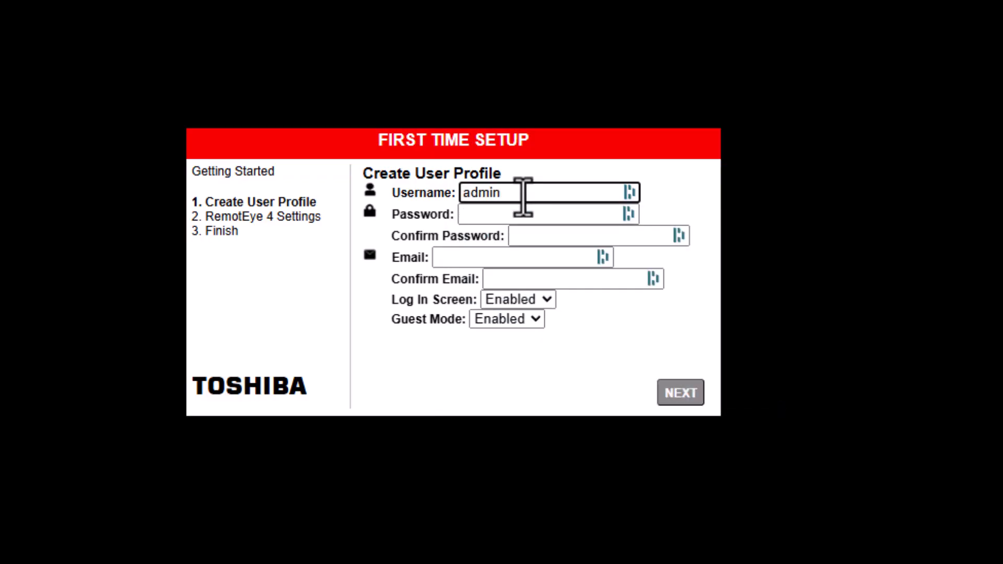
key("Tab")
type("123456")
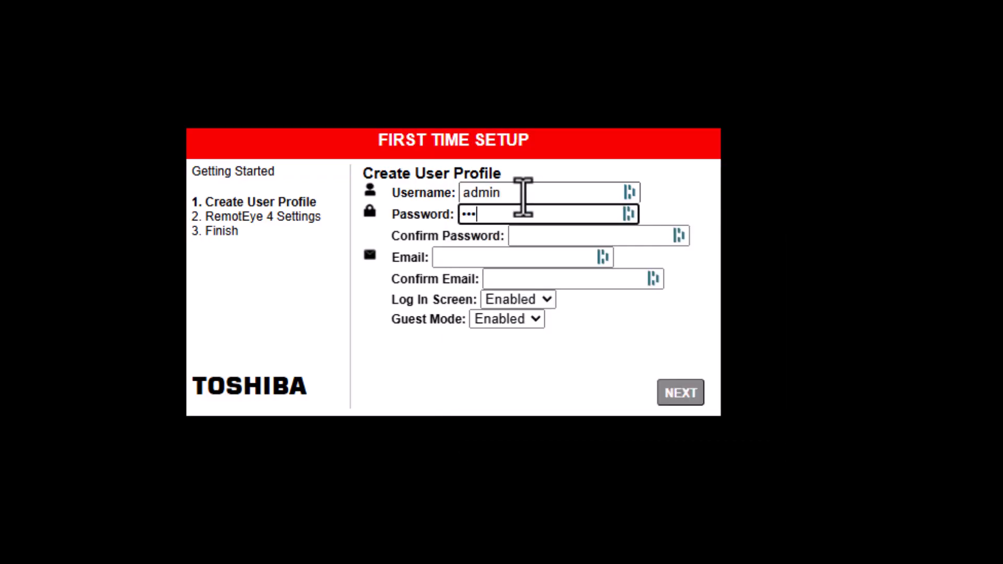
key("Tab")
type("123456")
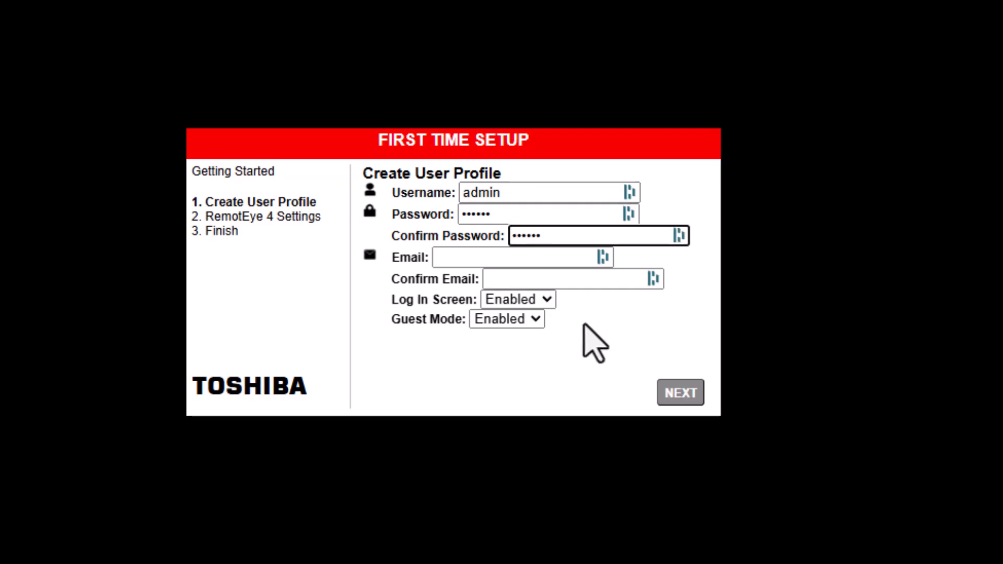
left_click(675, 399)
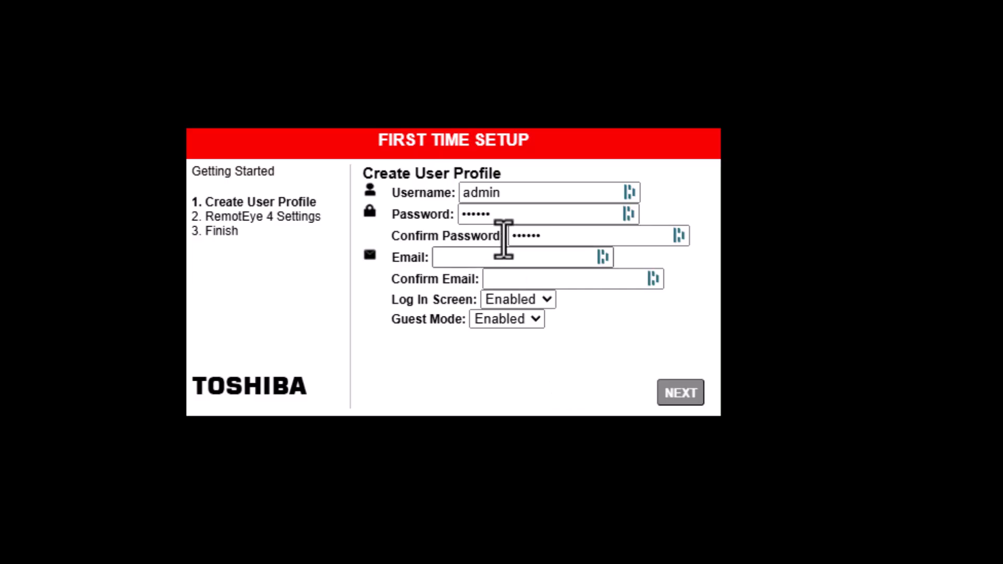
left_click(681, 395)
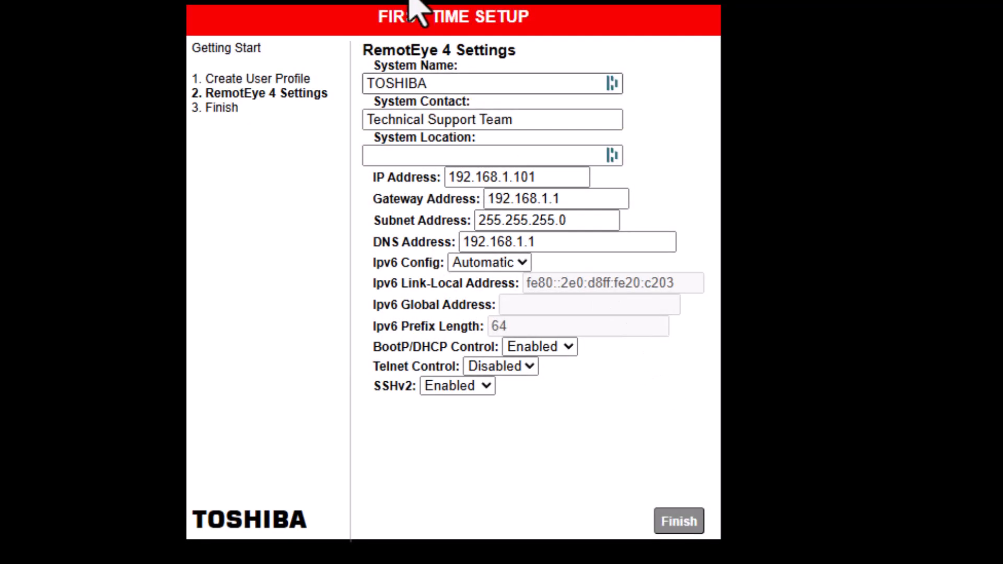
Change the card's IP address to 192.168.1.168
left_click(543, 181)
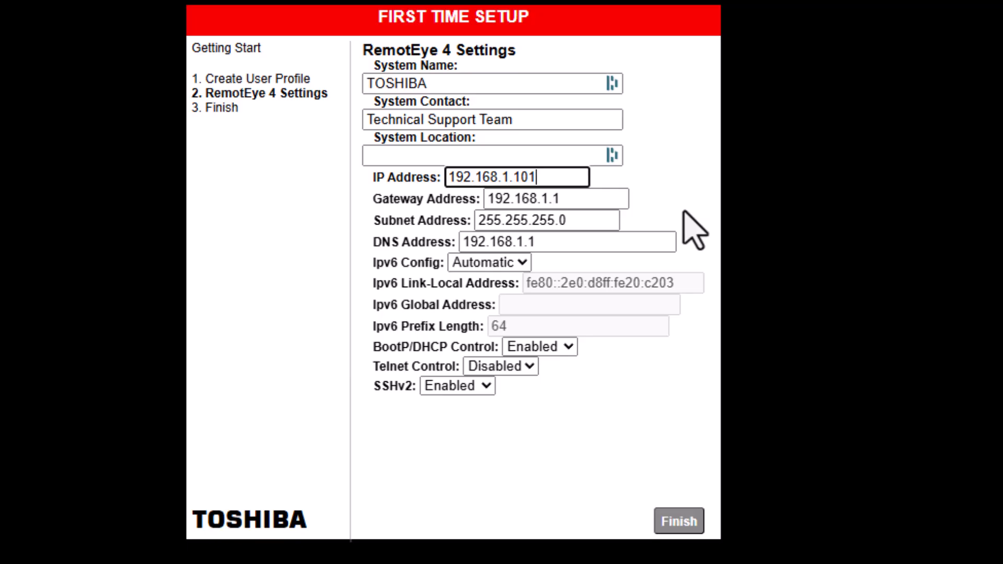
key("BackSpace")
key("BackSpace")
type("86")
key("BackSpace")
key("BackSpace")
type("68")
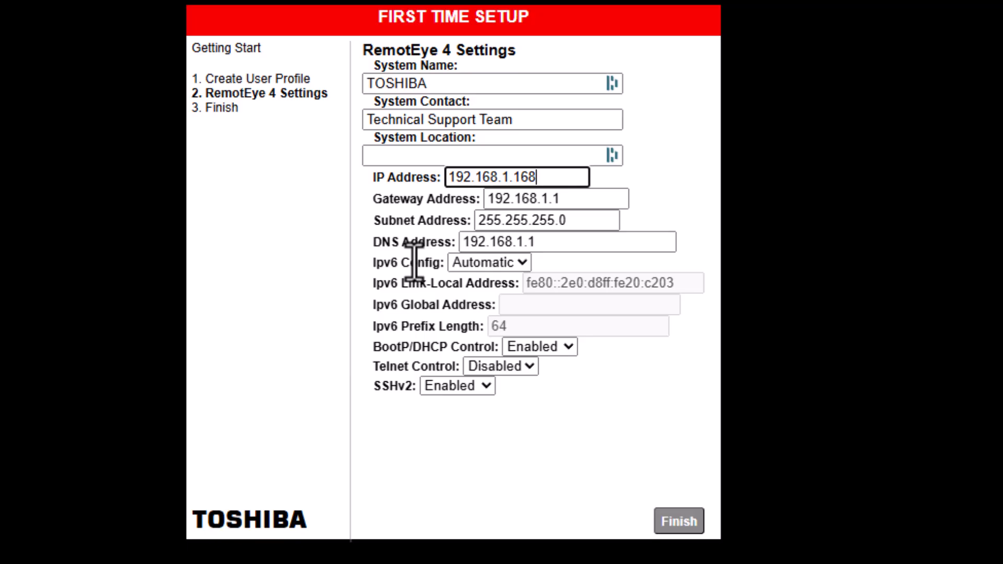
Keep IPv6 Config on Automatic, set BootP/DHCP Control to Disabled, and finish setup
left_click(522, 263)
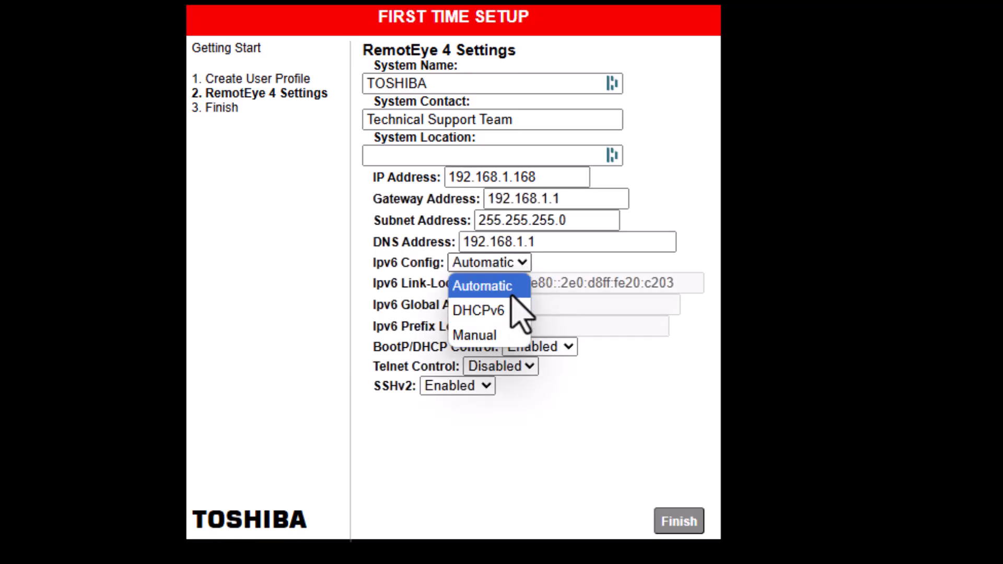
left_click(511, 296)
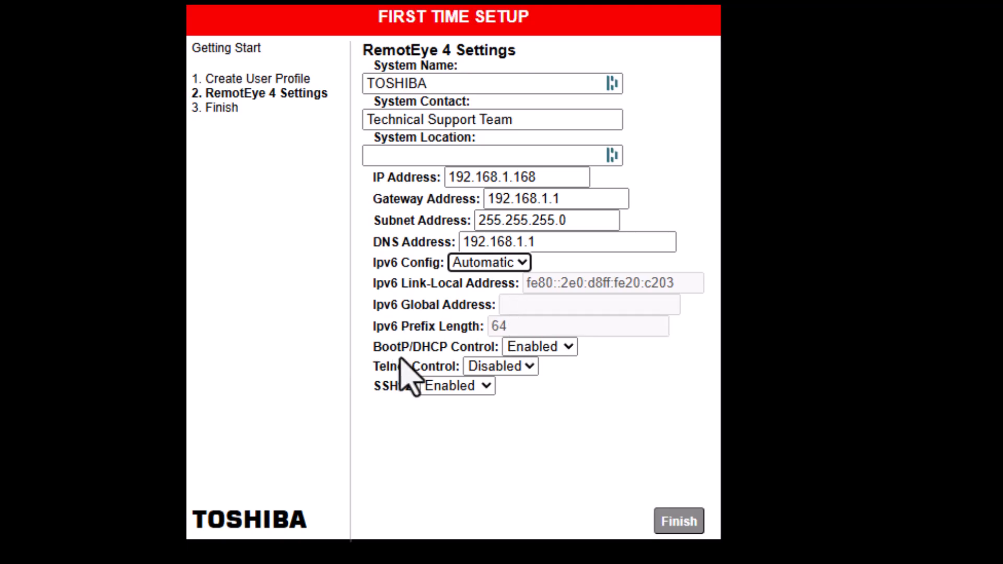
left_click(569, 347)
left_click(538, 369)
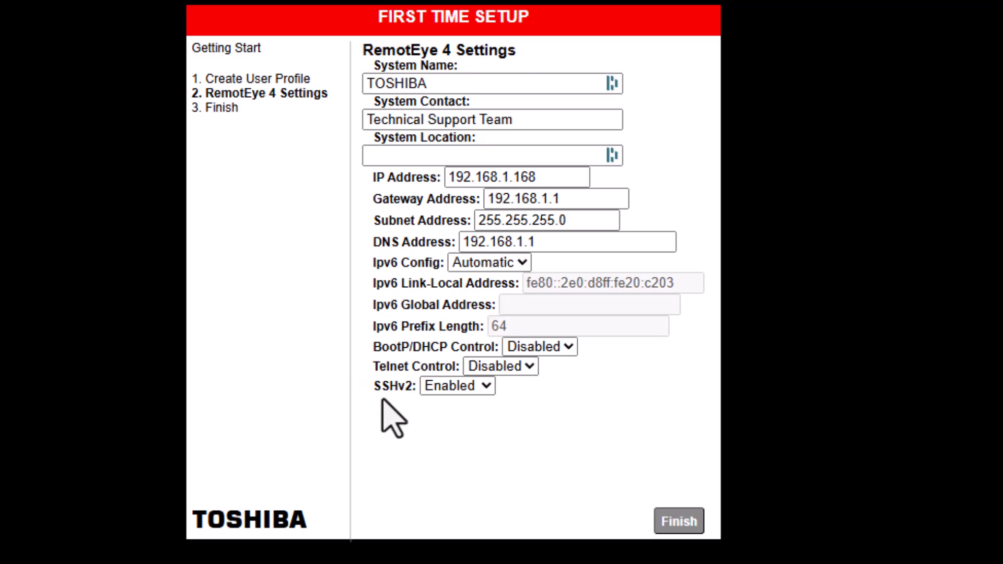
left_click(678, 522)
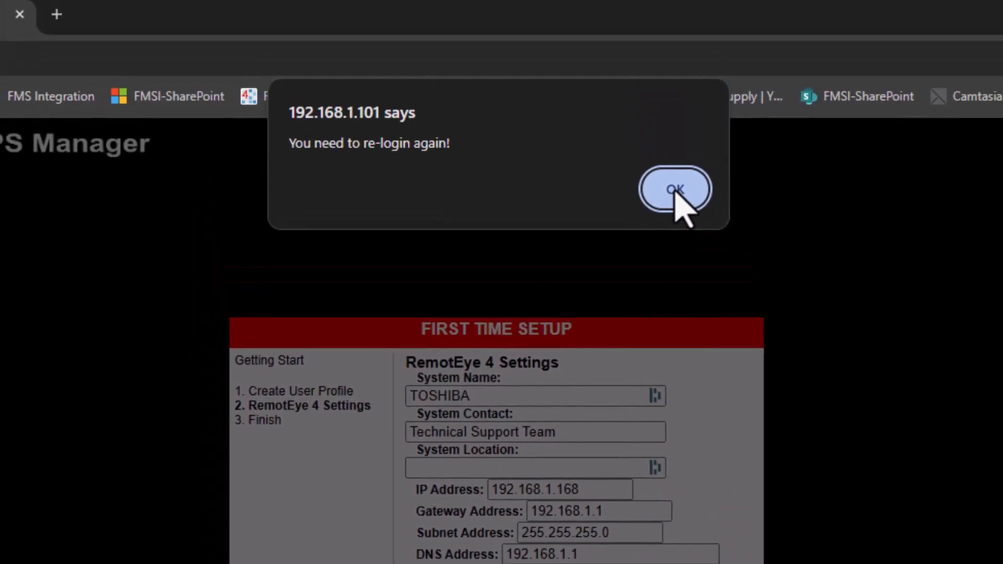
Acknowledge the re-login notice and bring the running ping window forward
left_click(673, 193)
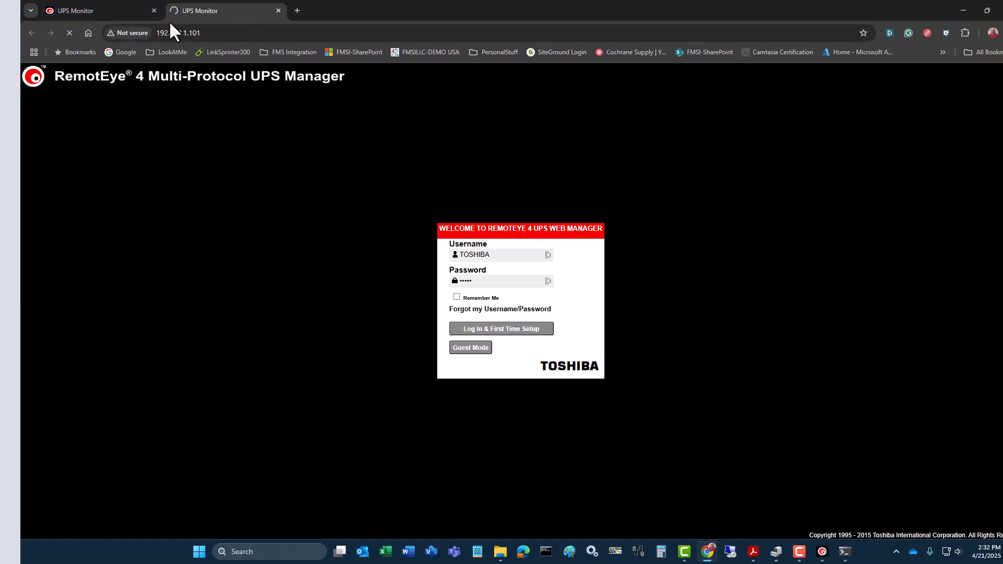
left_click(546, 552)
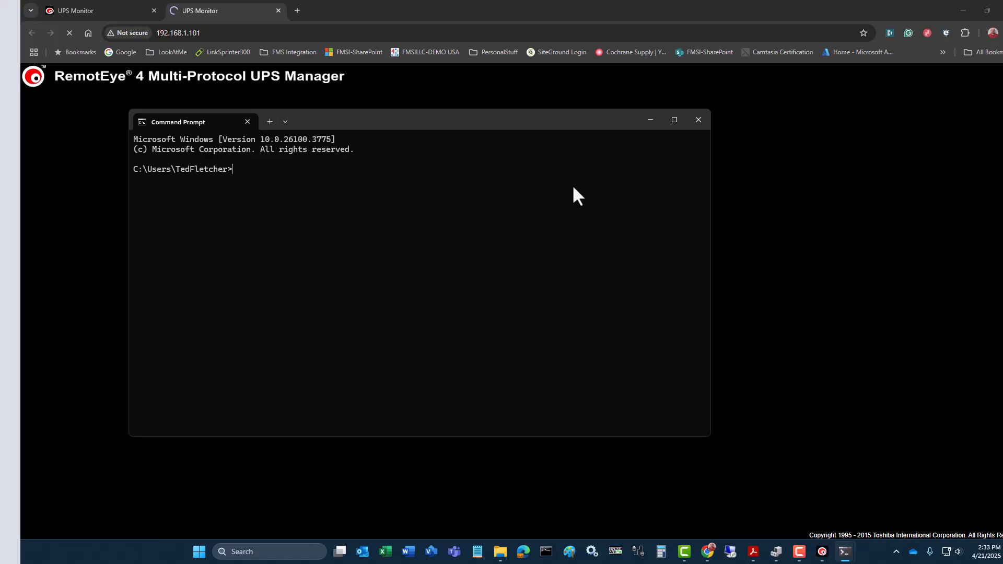
left_click(698, 121)
left_click(844, 552)
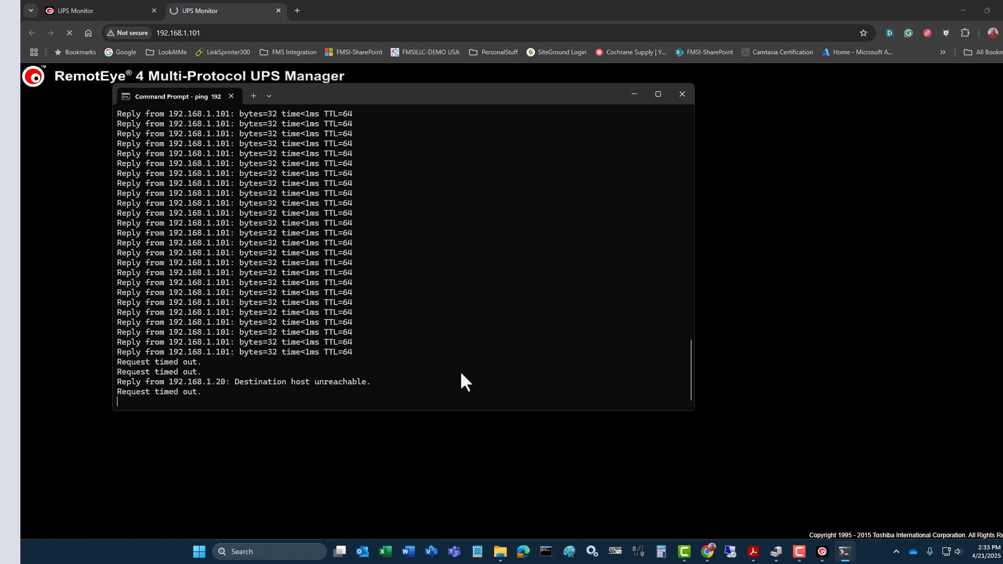
Stop the old ping and start a continuous ping to 192.168.1.168
key("ctrl+c")
key("Up")
key("BackSpace")
key("BackSpace")
key("BackSpace")
key("BackSpace")
key("BackSpace")
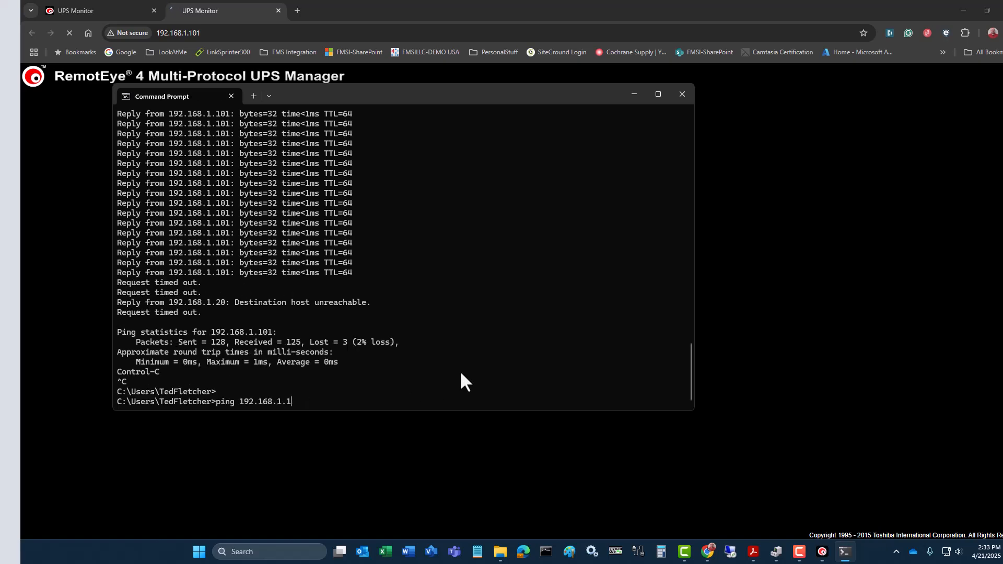
type("68")
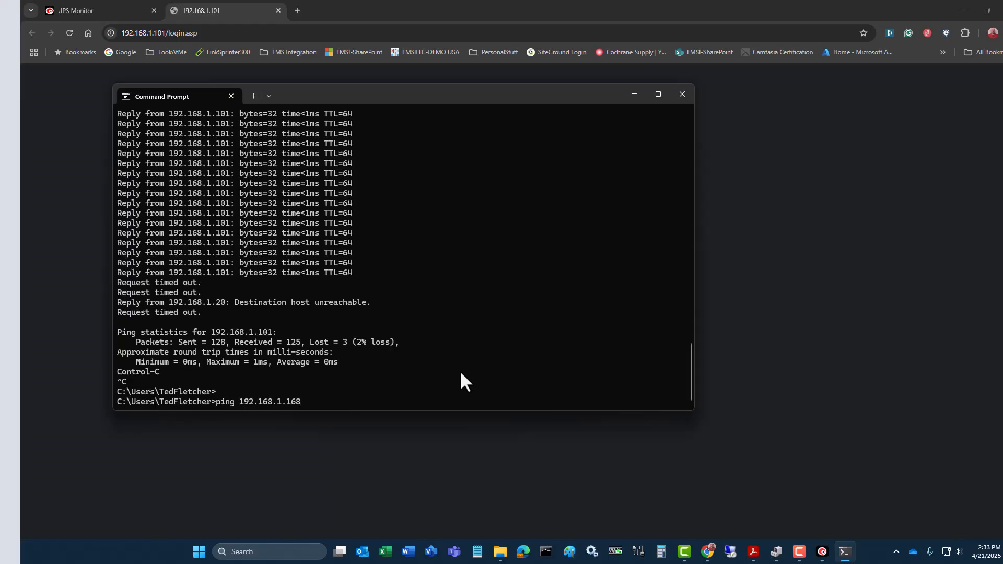
type(" -t")
key("Return")
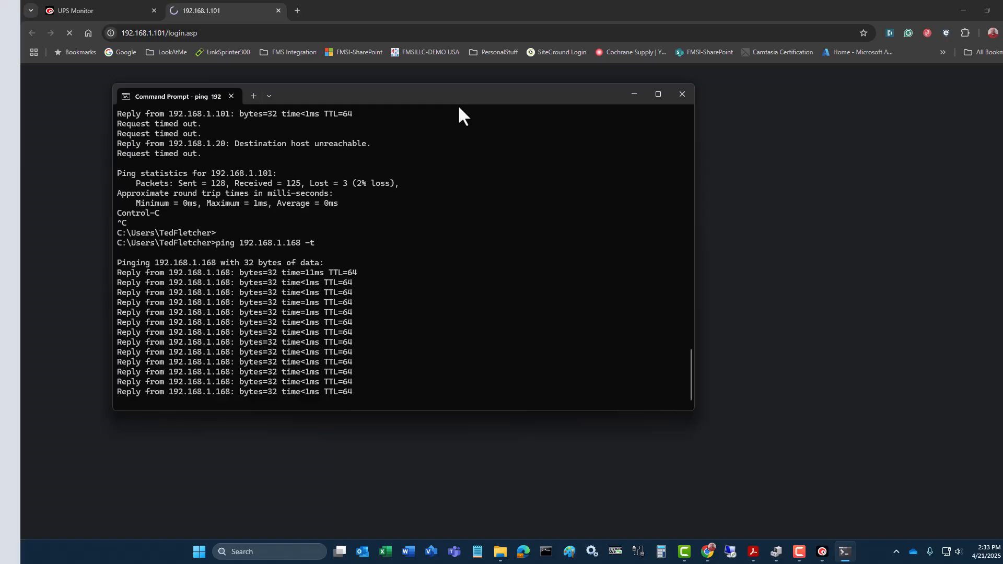
Load the card's web page at 192.168.1.168 in the browser
left_click_drag(460, 94, 0, 51)
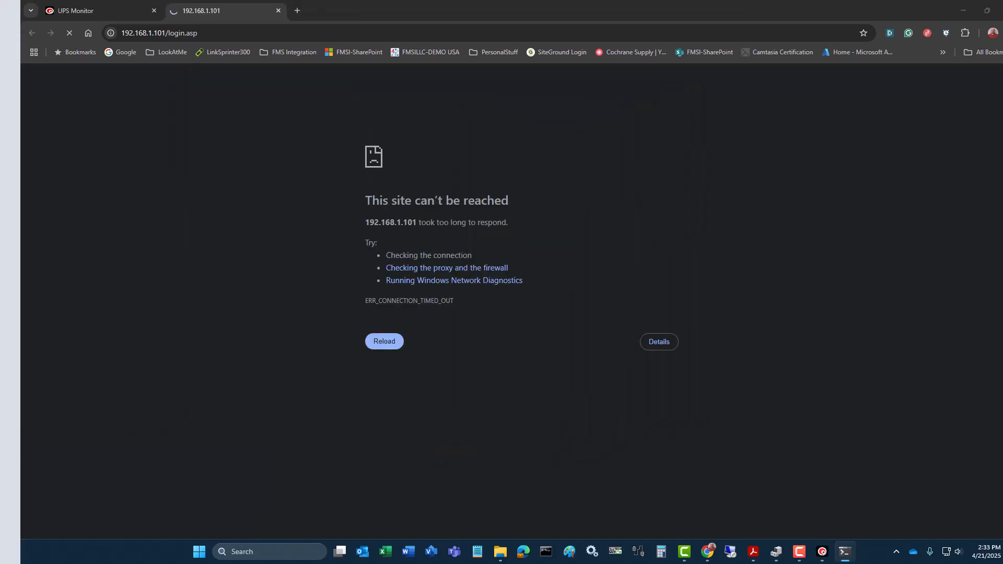
left_click(226, 34)
left_click_drag(157, 33, 776, 168)
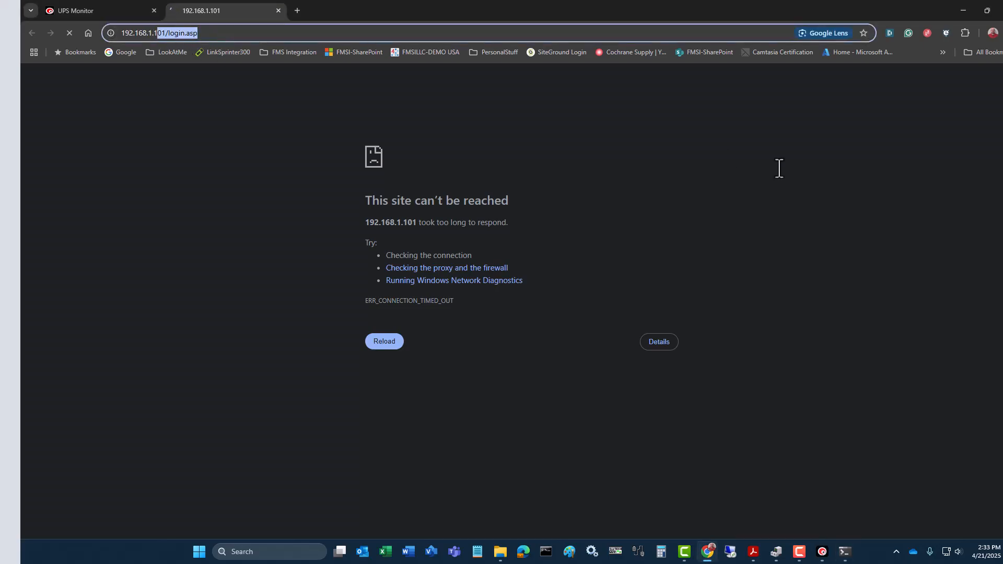
type("68.1.168")
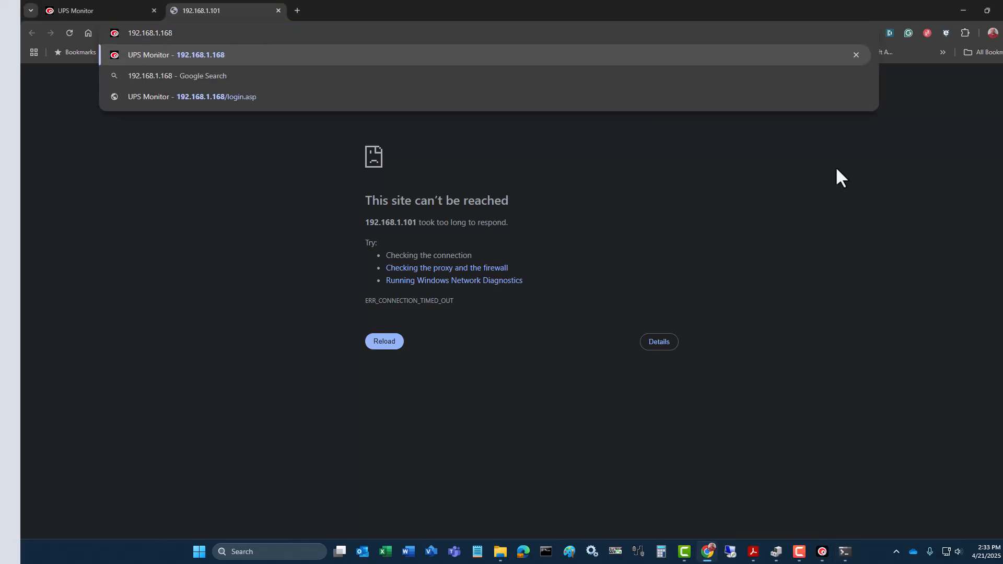
key("Return")
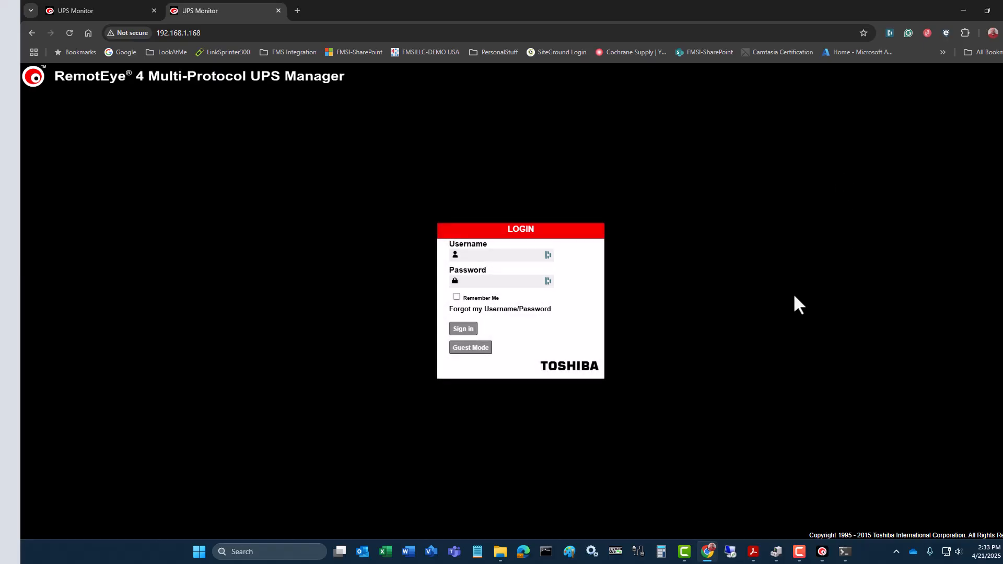
Fill in username admin and the account password on the login page
left_click(520, 256)
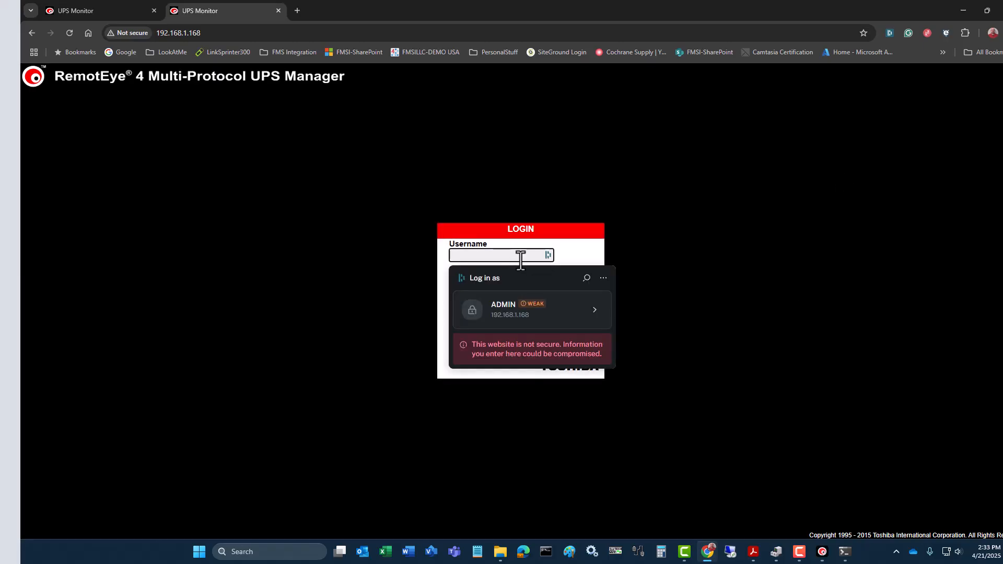
type("admin")
key("Tab")
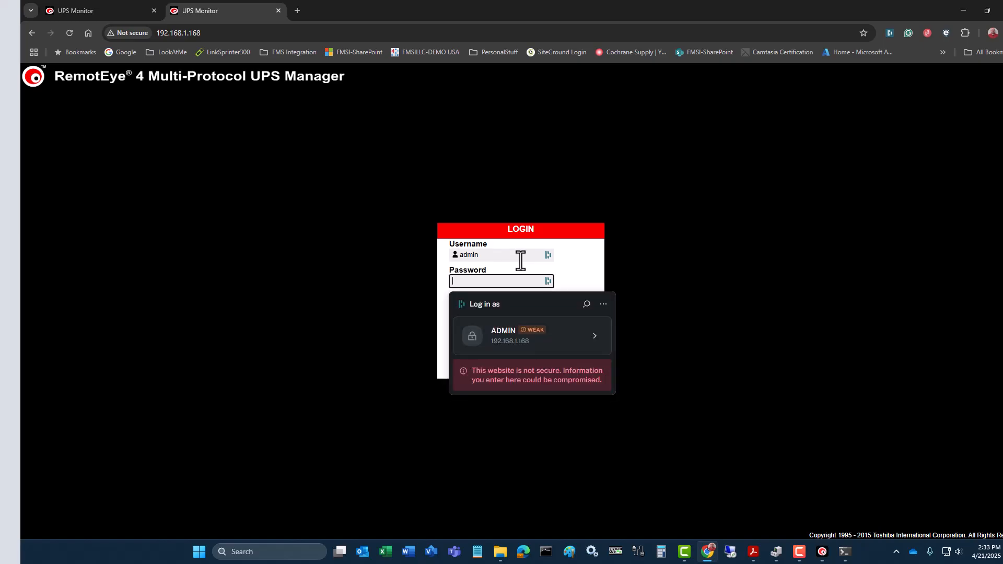
key("Escape")
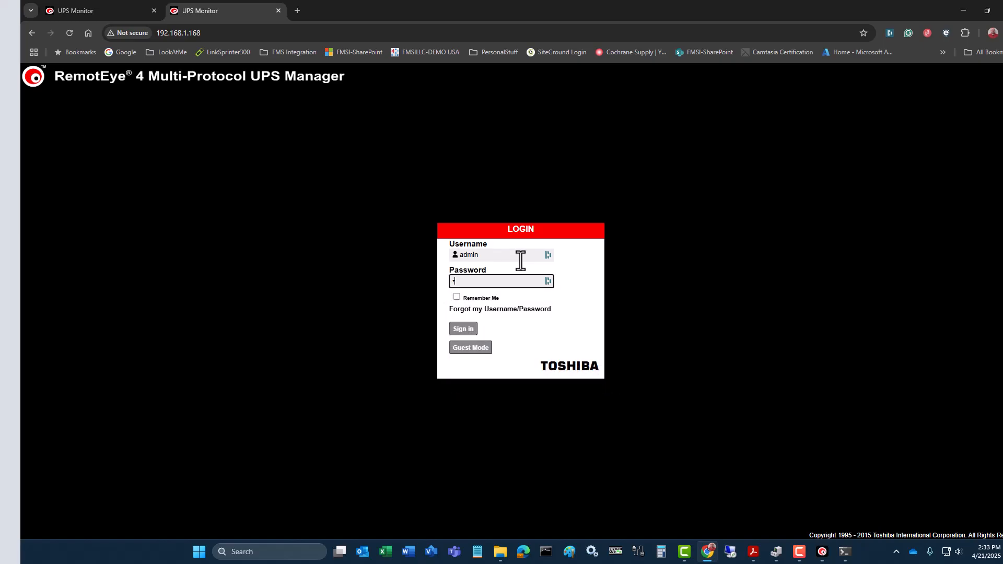
type("••••••")
Sign in to the RemotEye 4 web manager as admin and dismiss the save-password prompt
left_click(464, 329)
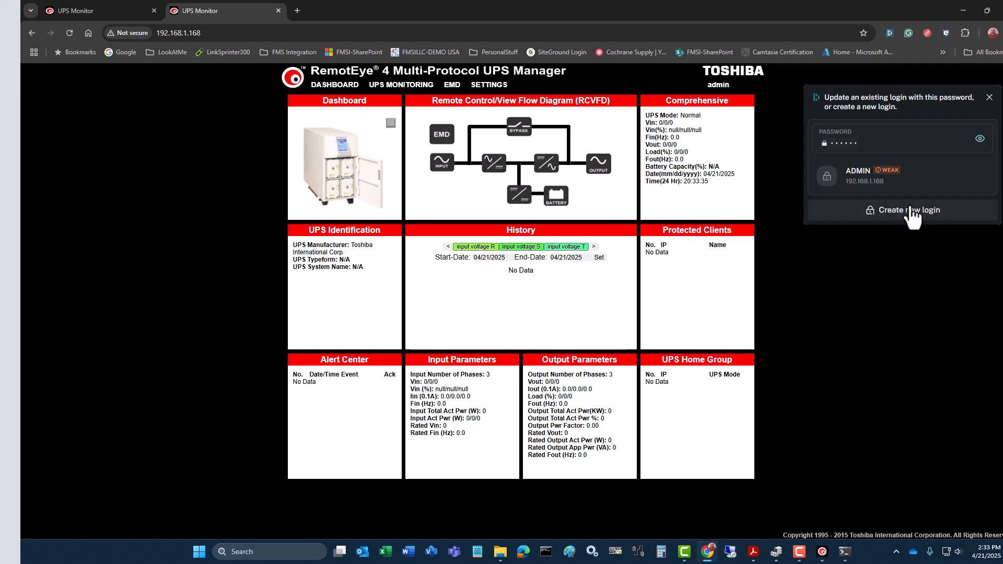
left_click(988, 97)
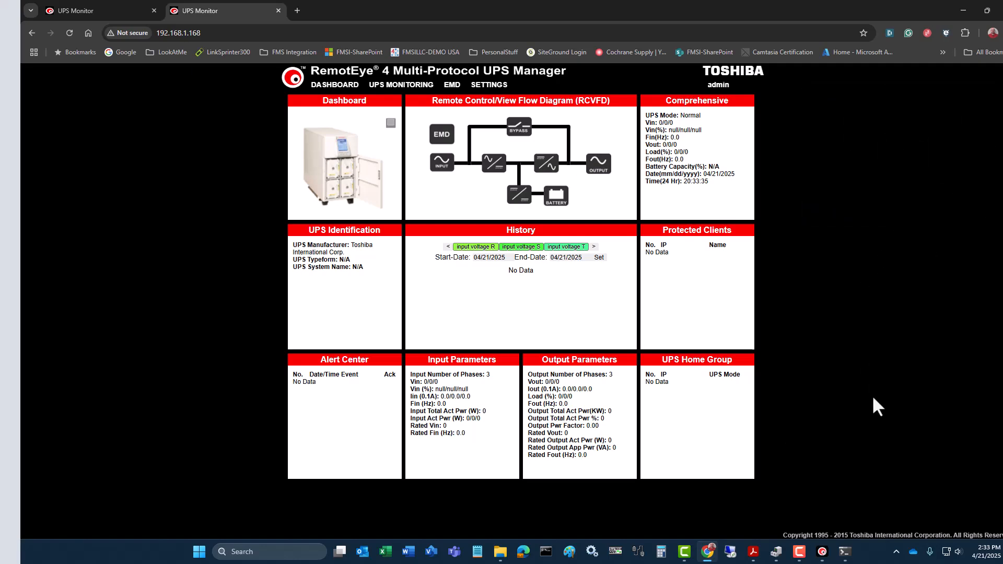